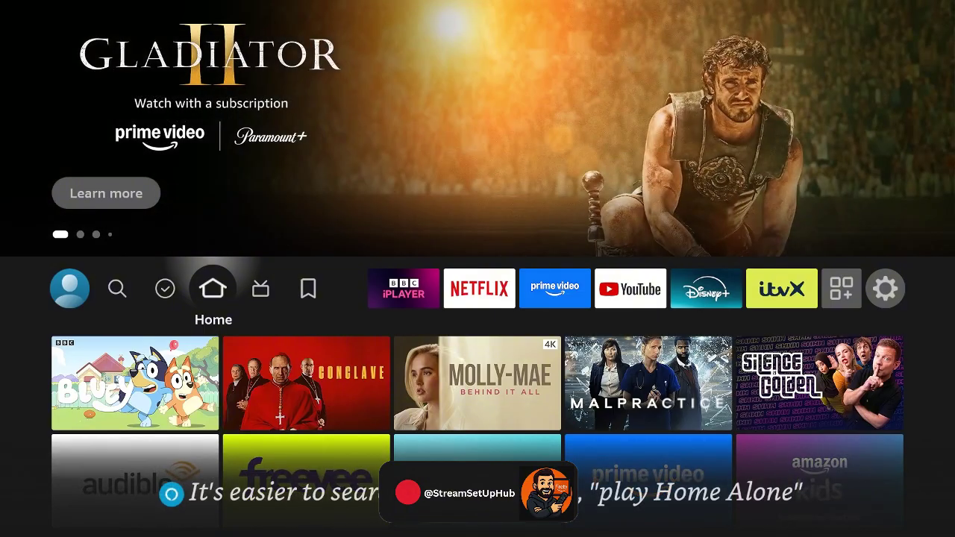
Open the My Fire TV section of the device settings.
key("Right")
key("Right")
key("Right")
key("Right")
key("Right")
key("Right")
key("Right")
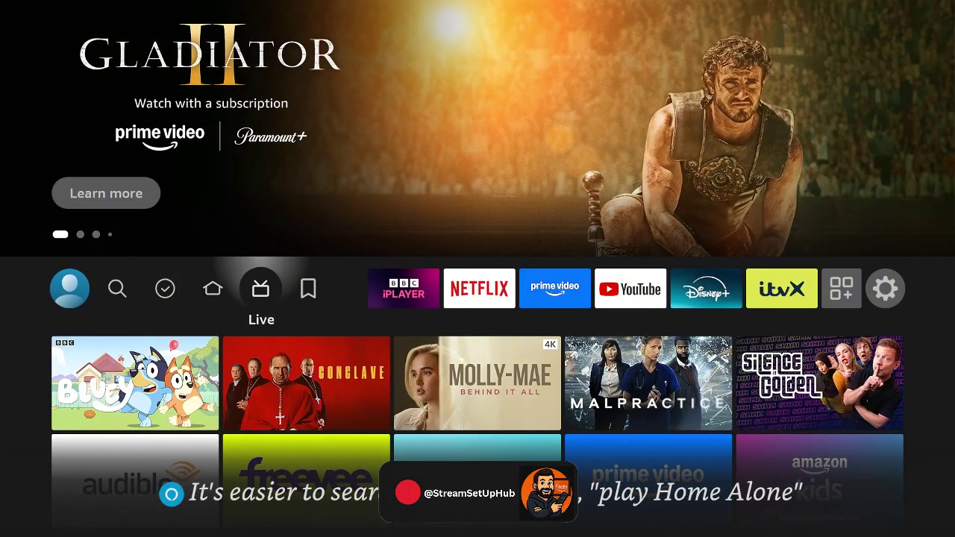
key("Right")
key("Right")
key("Right")
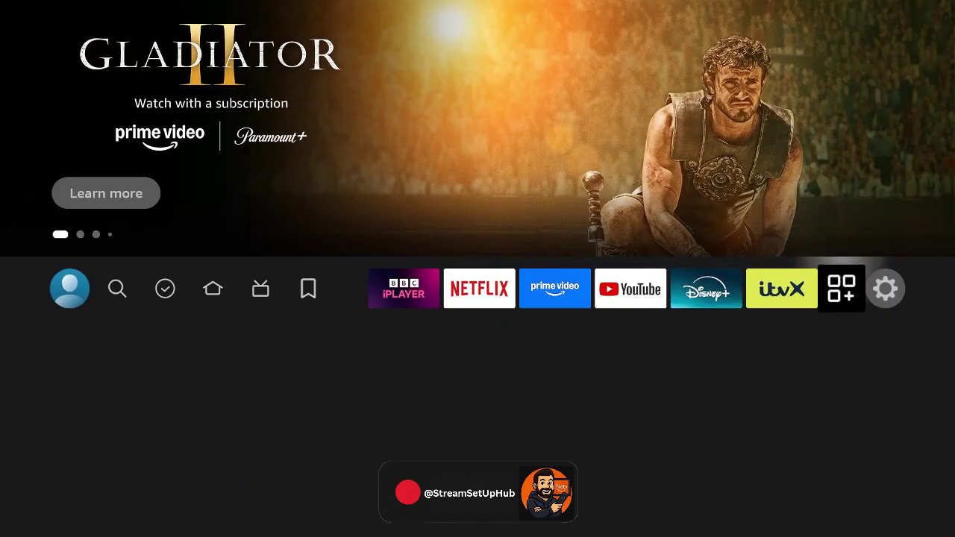
key("Down")
key("Right")
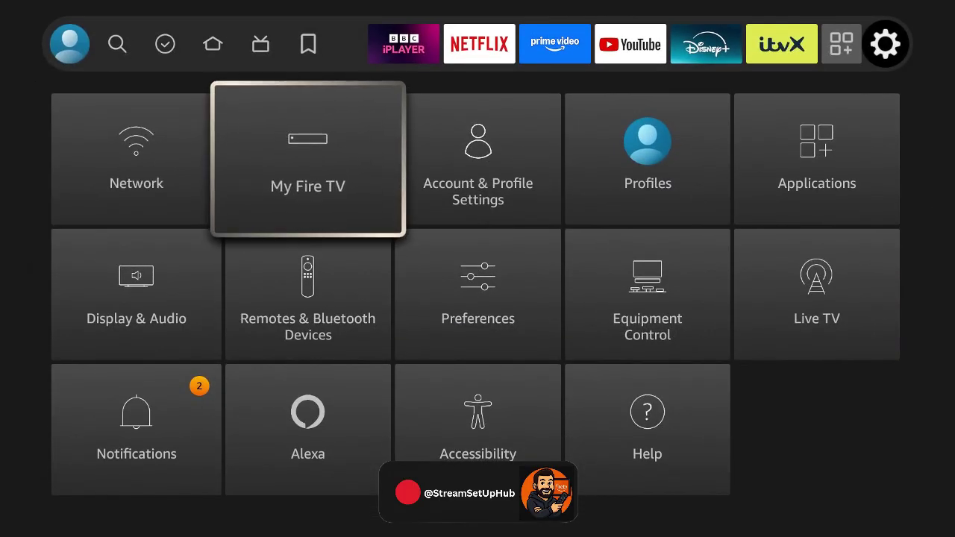
key("Return")
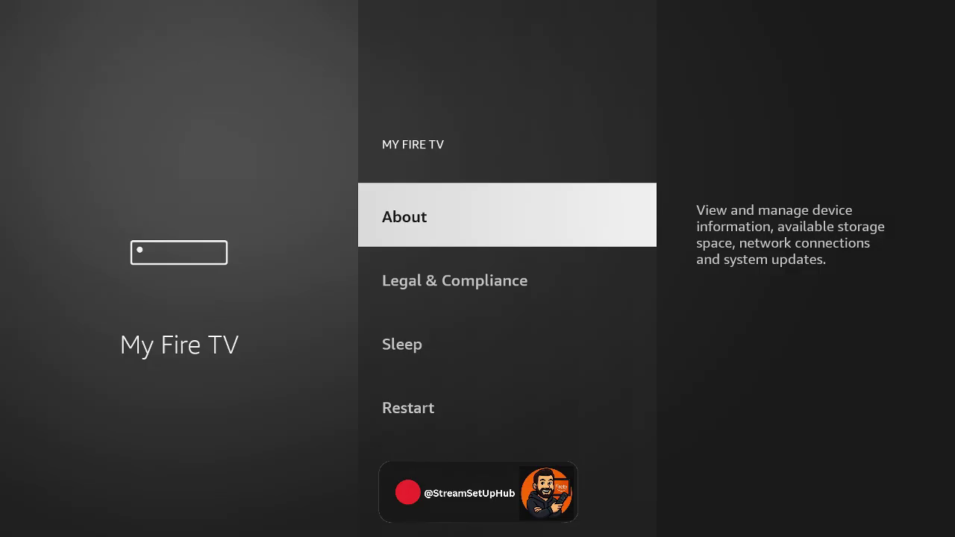
Unlock developer mode by repeatedly selecting the Fire TV Cube entry in the About section, and return to the settings overview.
key("Return")
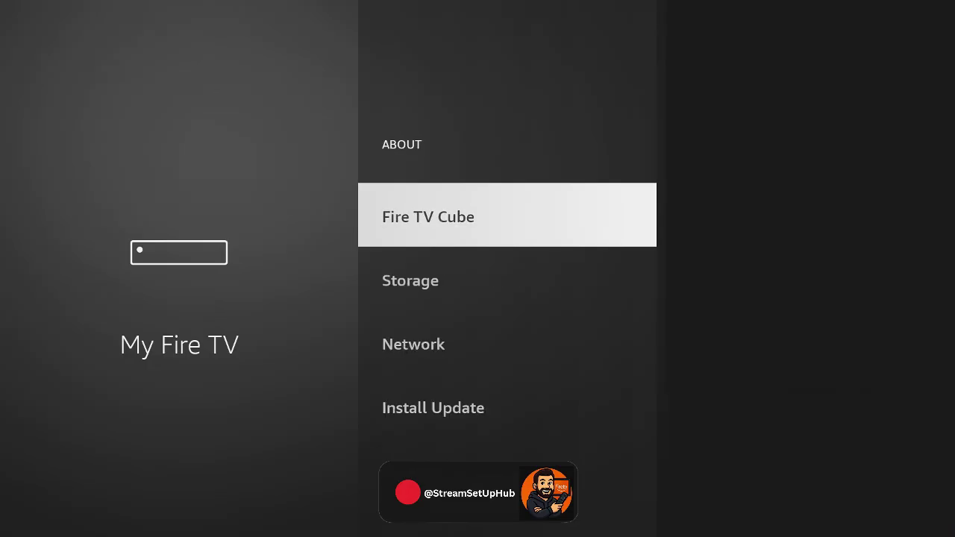
key("Return")
key("Return")
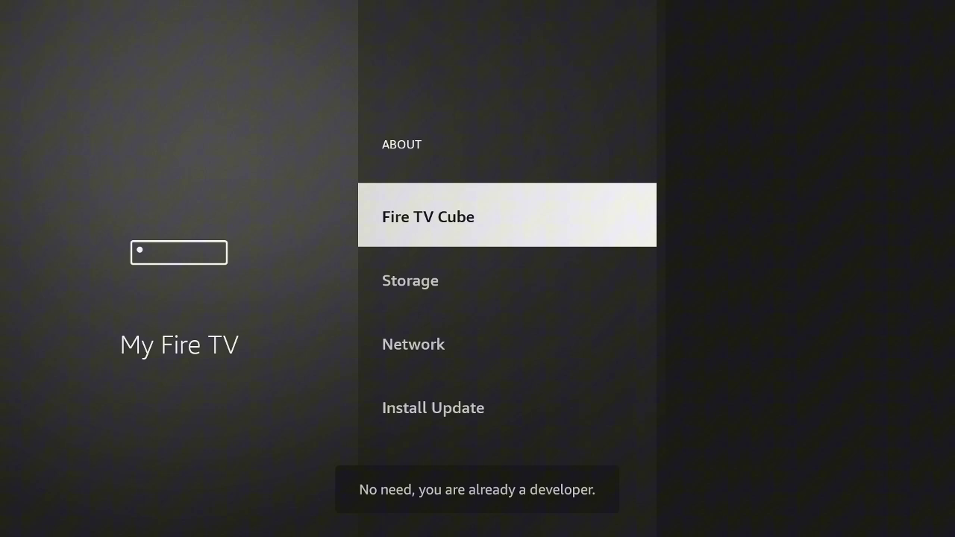
key("Escape")
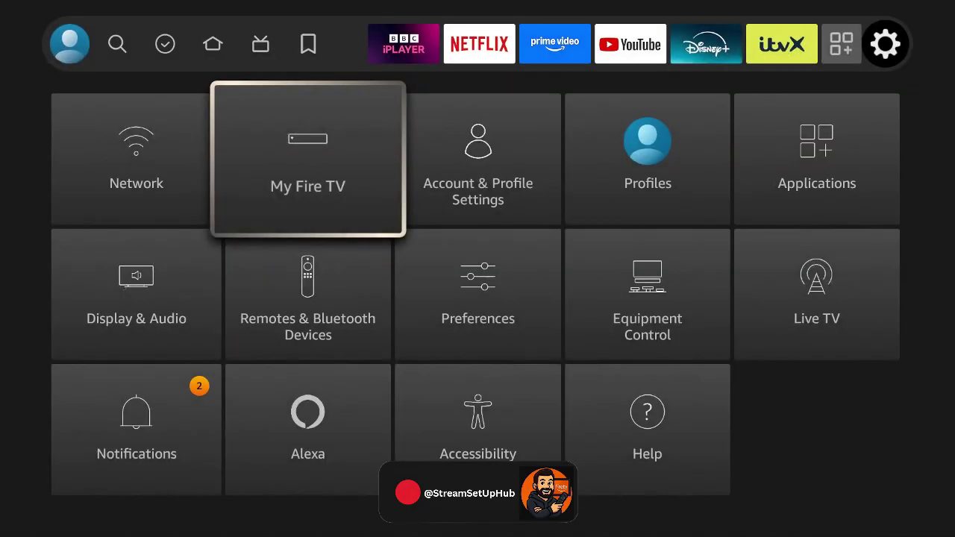
Go to the Find page and open its text search.
key("Up")
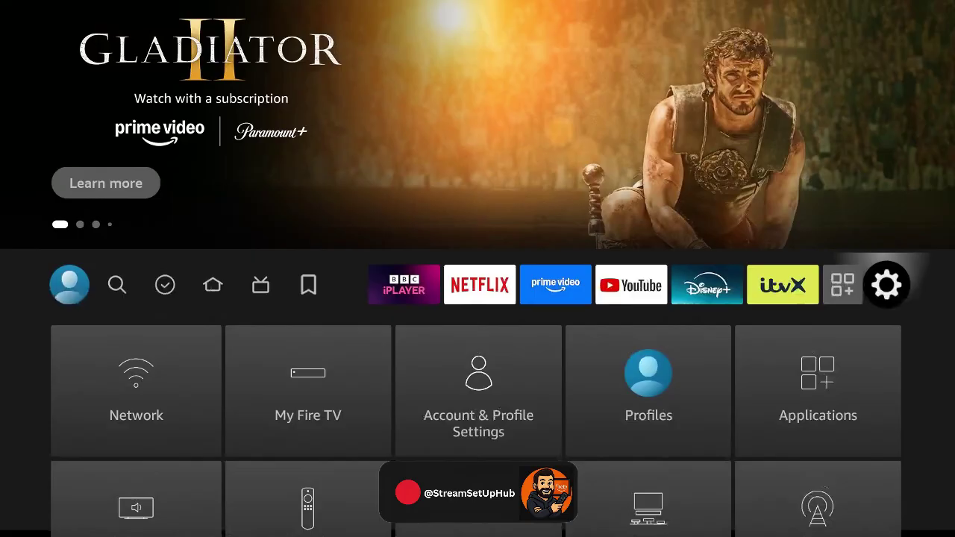
key("Left")
key("Left")
key("Left")
key("Left")
key("Left")
key("Left")
key("Left")
key("Left")
key("Left")
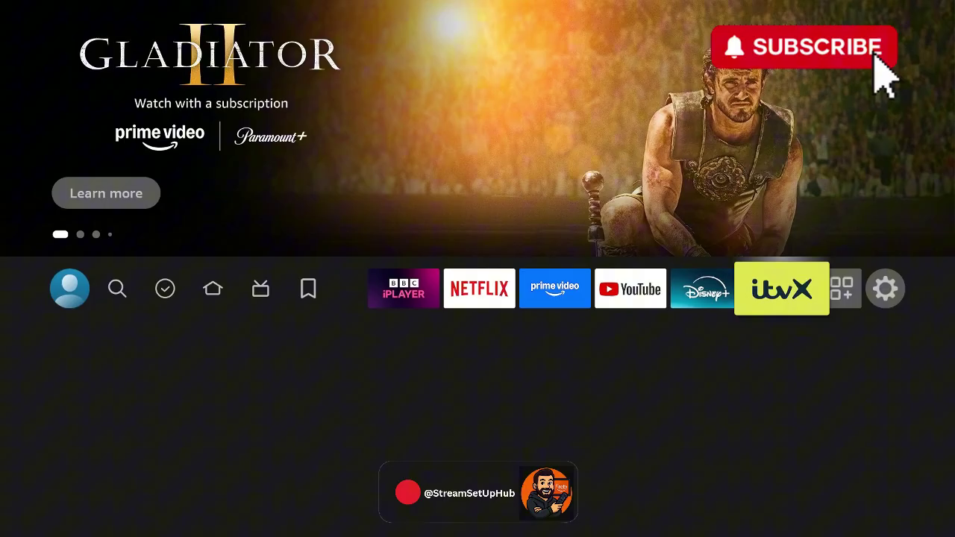
key("Left")
key("Left")
key("Left")
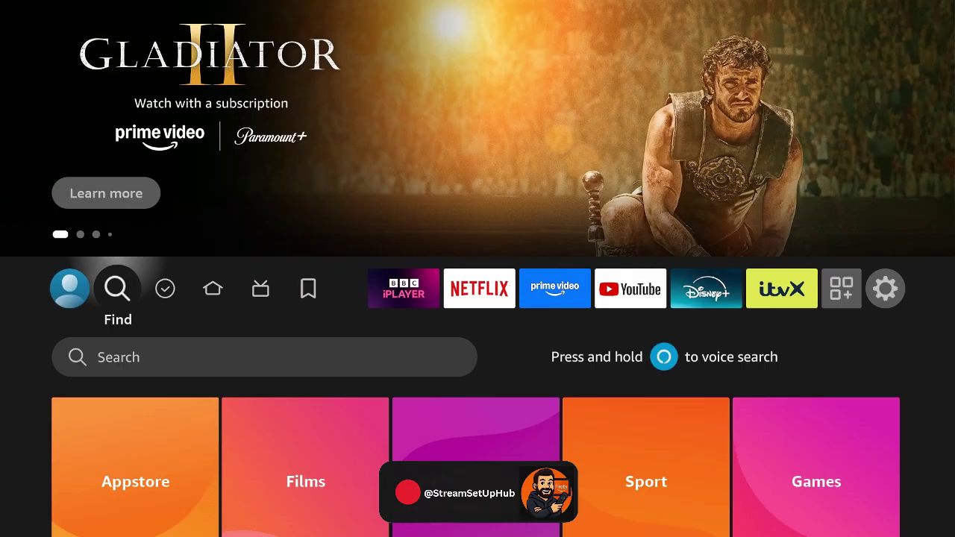
key("Down")
key("Return")
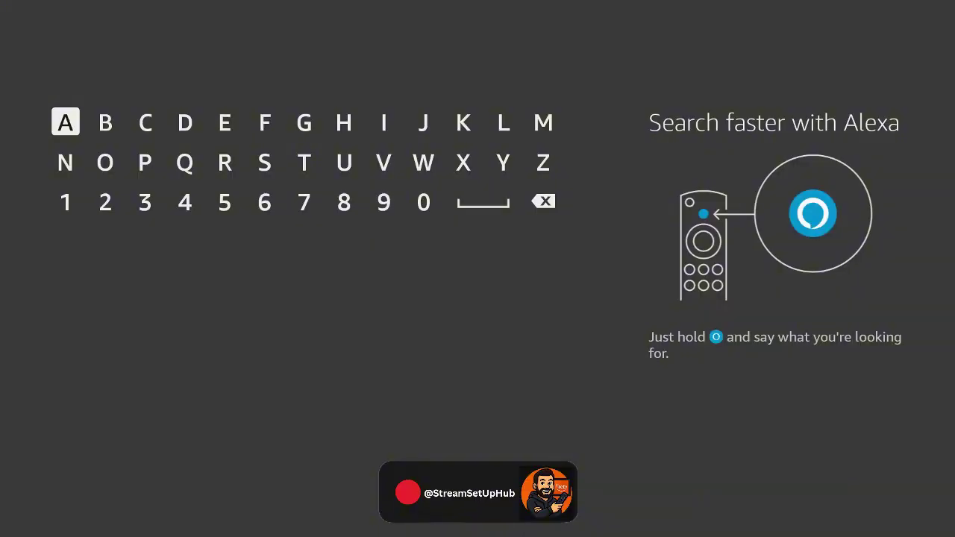
Enter "Do" as the search text.
key("Down")
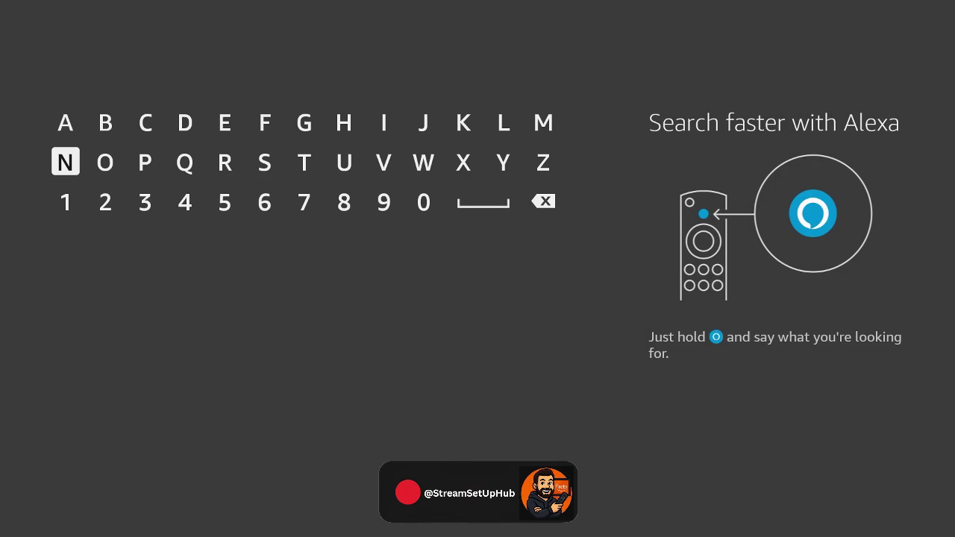
key("Right")
key("Right")
key("Right")
key("Up")
key("Return")
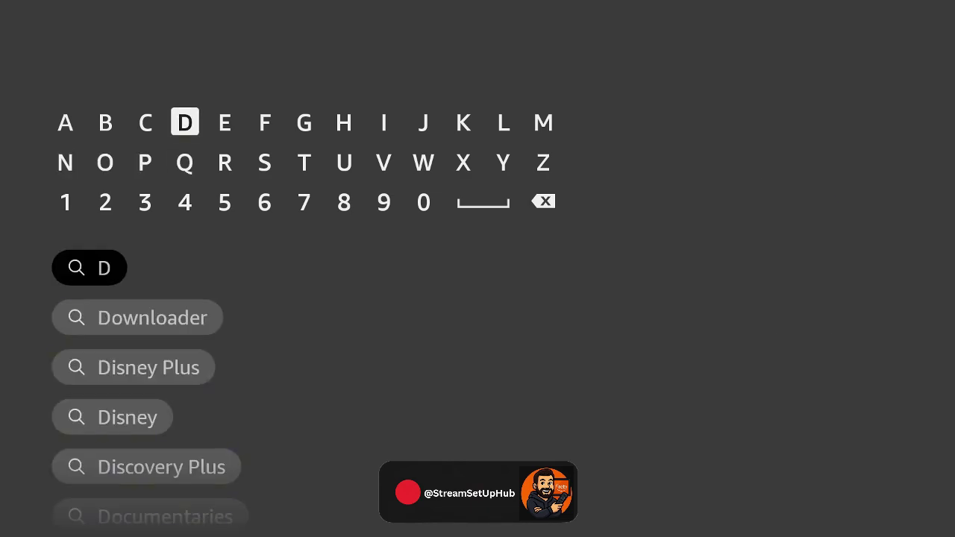
key("Down")
key("Left")
key("Left")
key("Return")
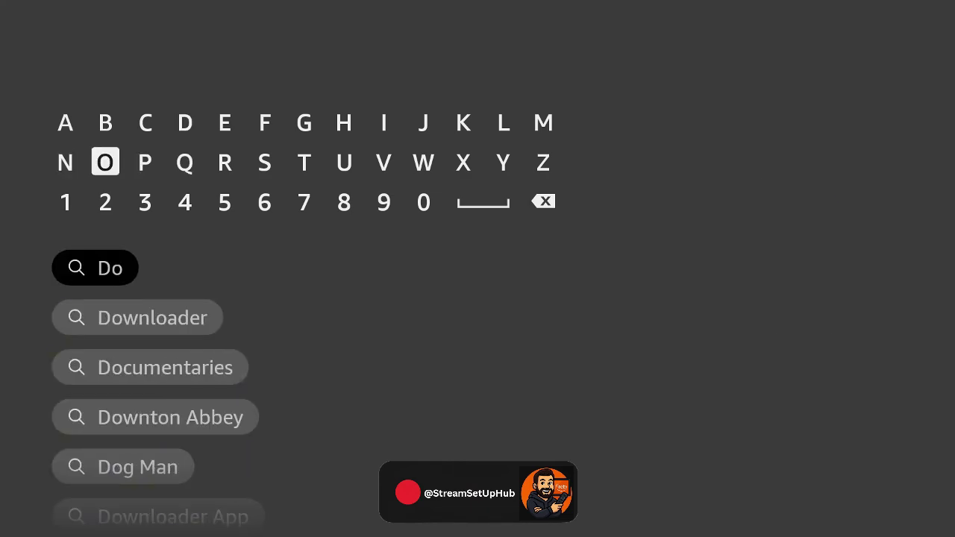
Choose the Downloader suggestion and install the Downloader app from its store page.
key("Down")
key("Down")
key("Down")
key("Return")
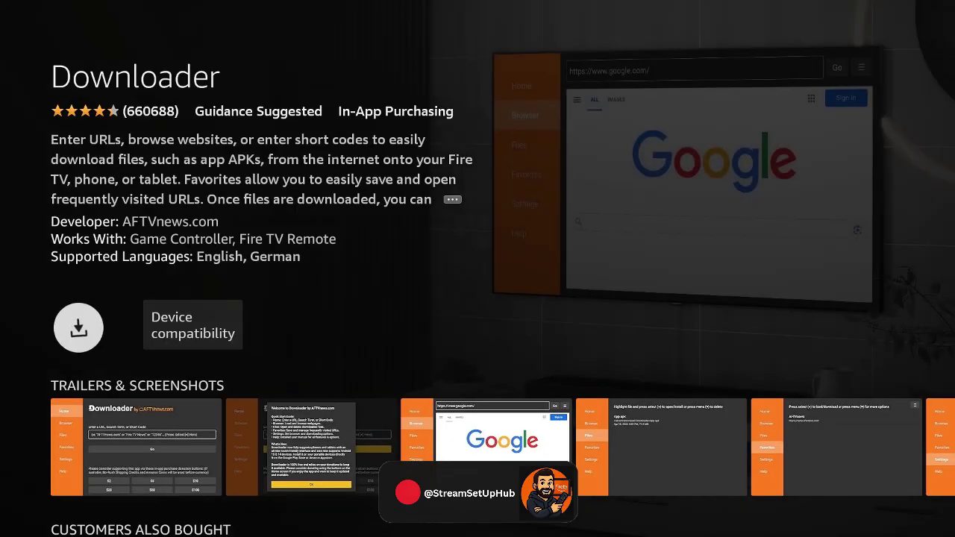
key("Return")
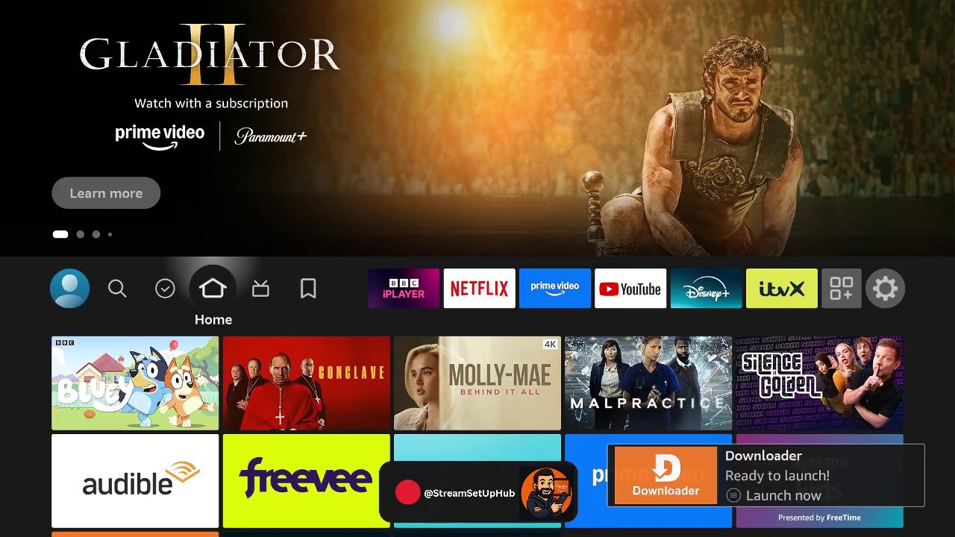
Open the Developer Options within the My Fire TV settings.
key("Right")
key("Right")
key("Right")
key("Right")
key("Right")
key("Right")
key("Right")
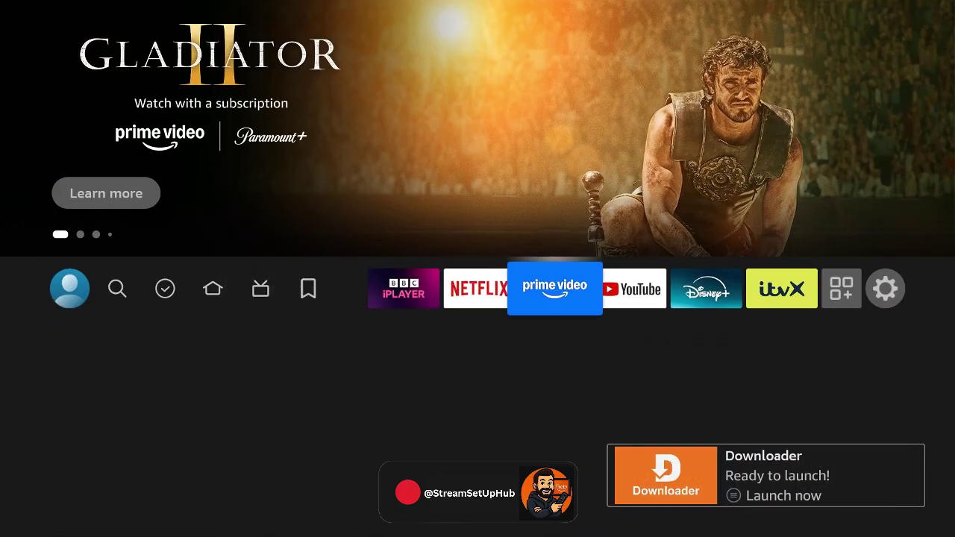
key("Right")
key("Right")
key("Right")
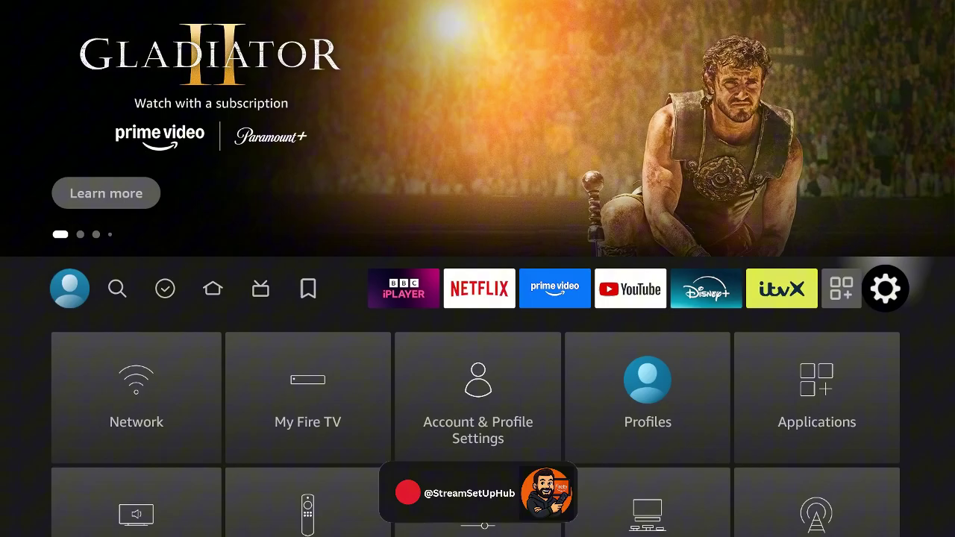
key("Down")
key("Right")
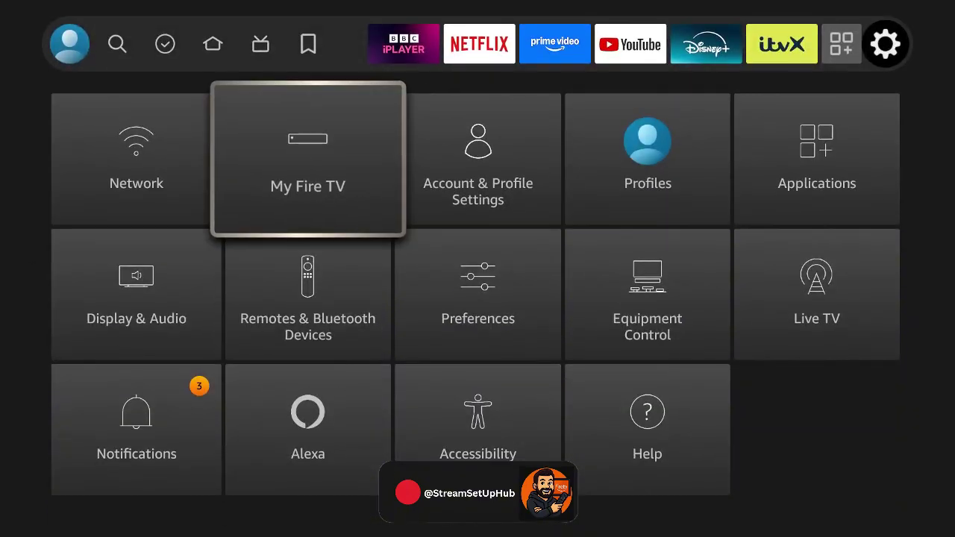
key("Return")
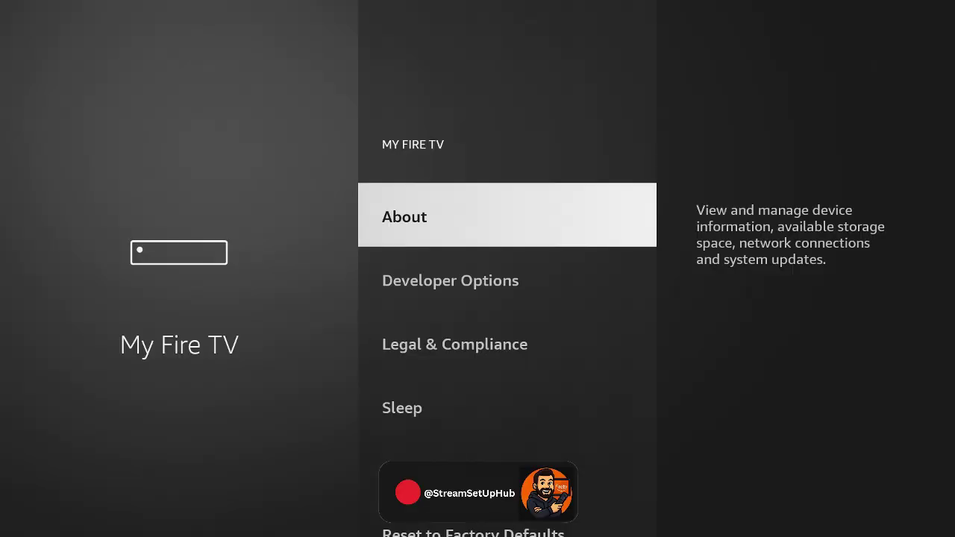
key("Down")
key("Return")
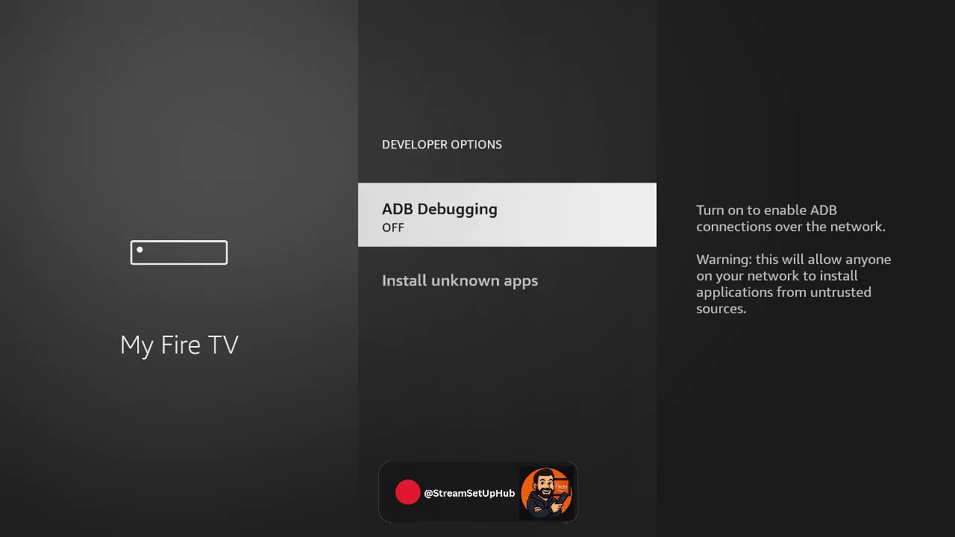
Allow Downloader to install unknown apps and return to the Developer Options.
key("Down")
key("Return")
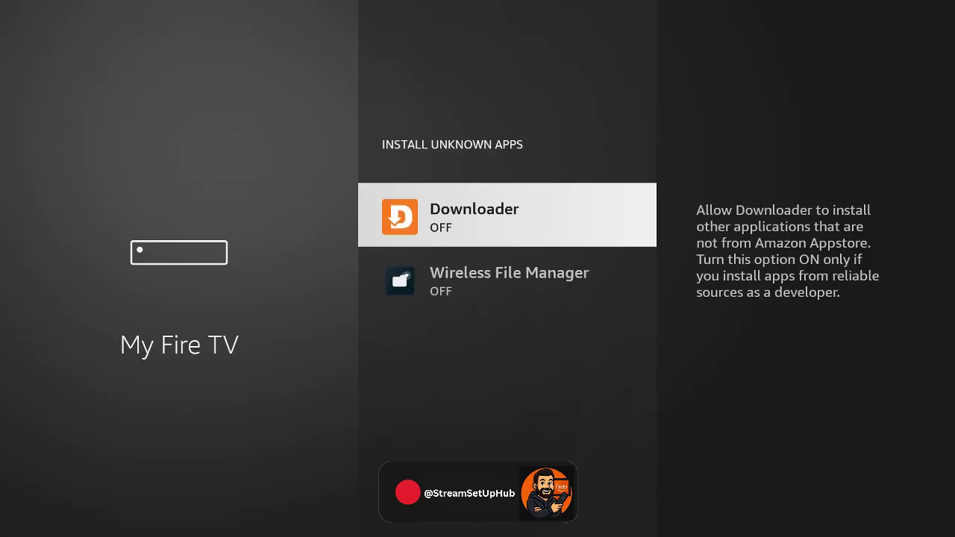
key("Return")
key("Escape")
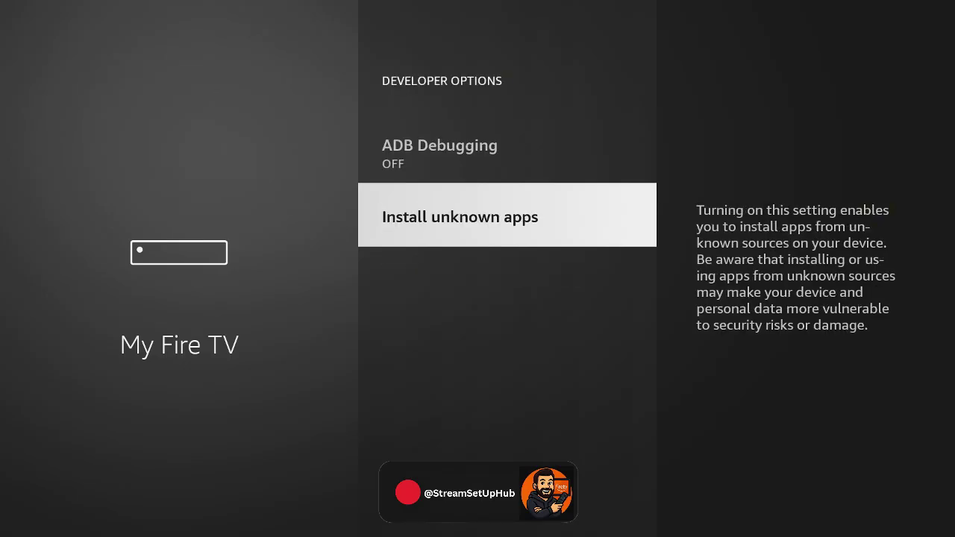
Turn ADB Debugging on and leave the Developer Options.
key("Up")
key("Return")
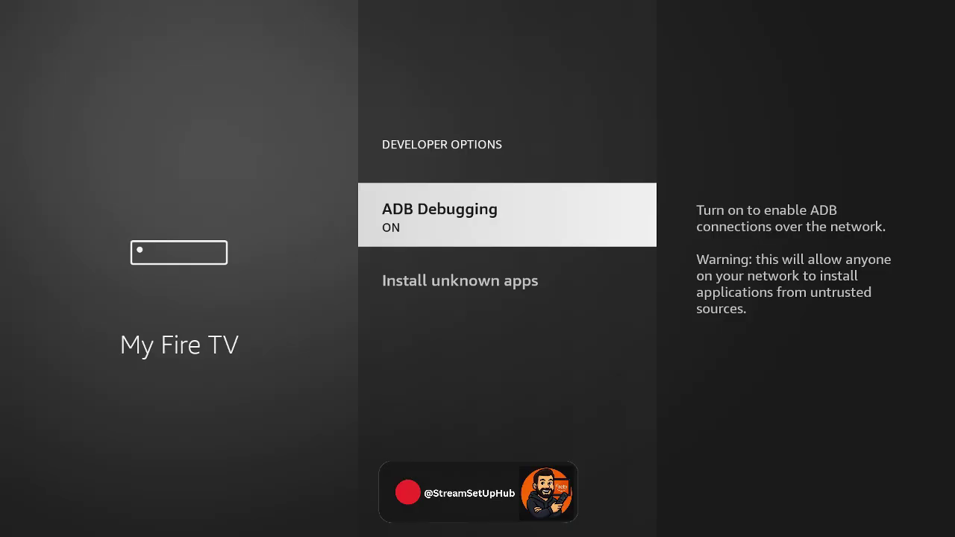
key("Escape")
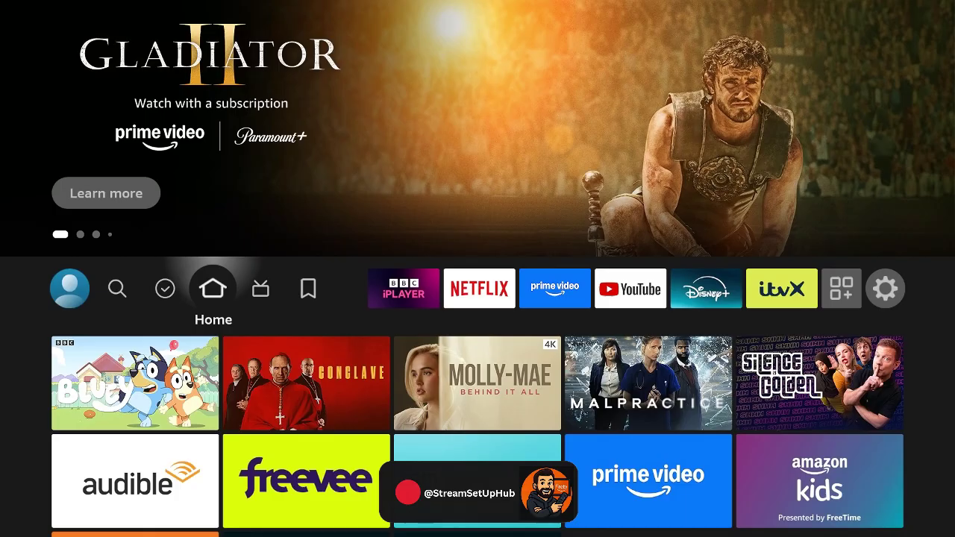
Open the full list of installed apps and channels from the home screen.
key("Right")
key("Right")
key("Right")
key("Right")
key("Right")
key("Right")
key("Right")
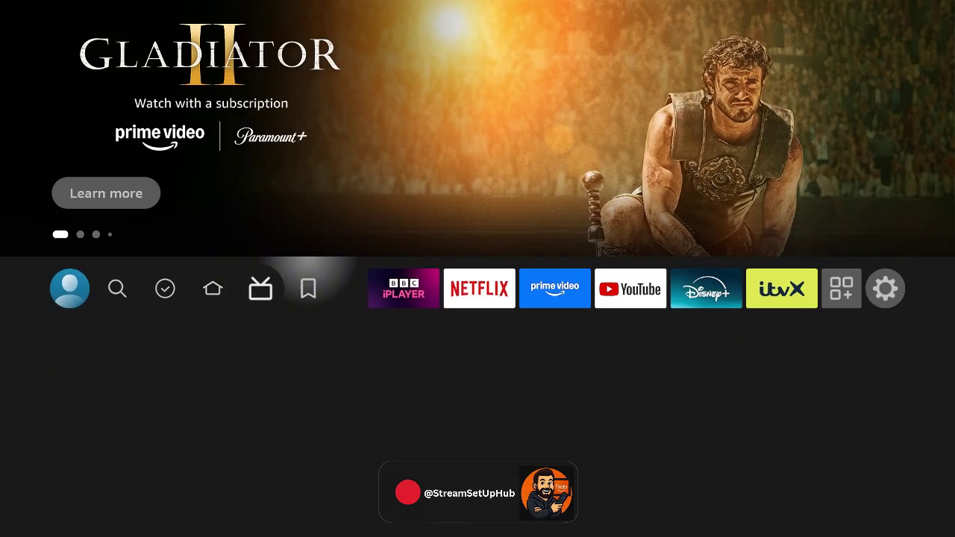
key("Right")
key("Right")
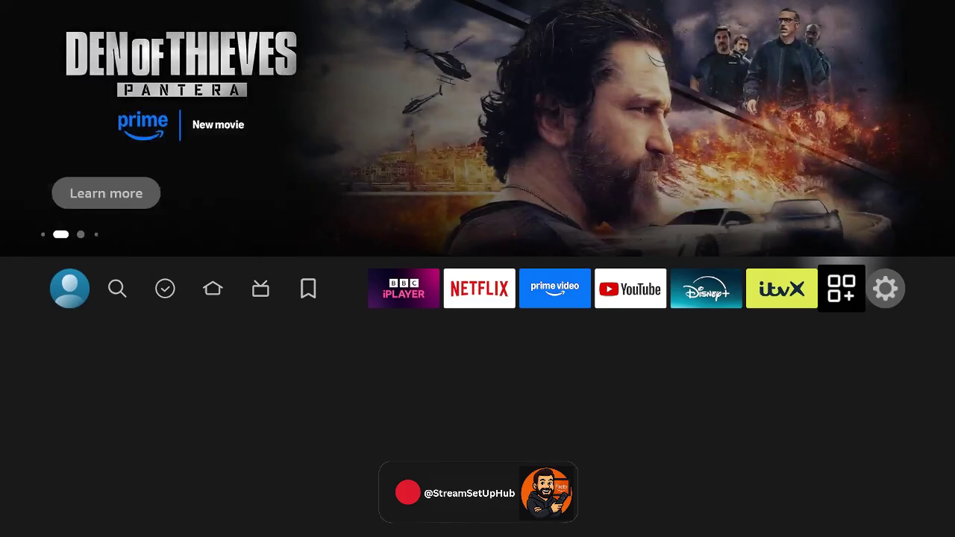
key("Return")
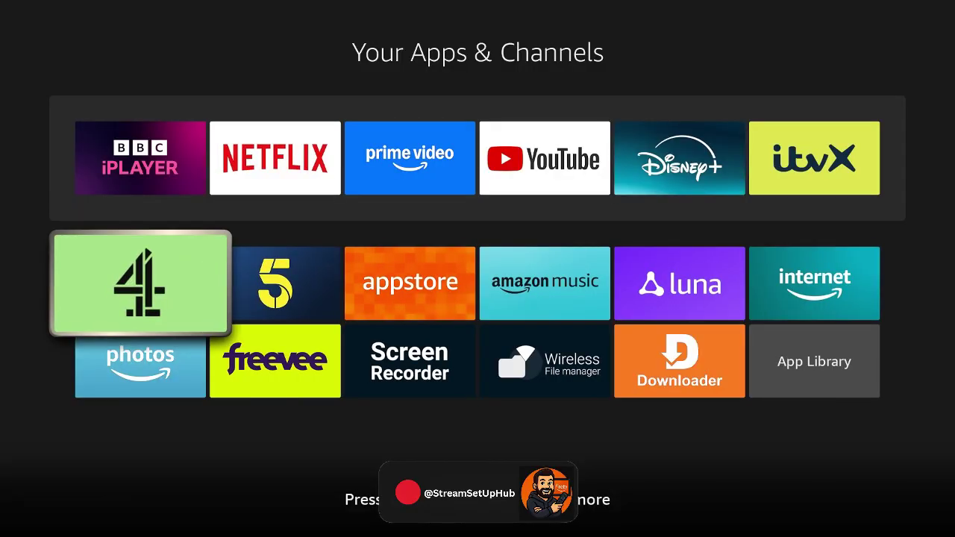
Launch the Downloader app from Your Apps & Channels.
key("Down")
key("Right")
key("Right")
key("Right")
key("Right")
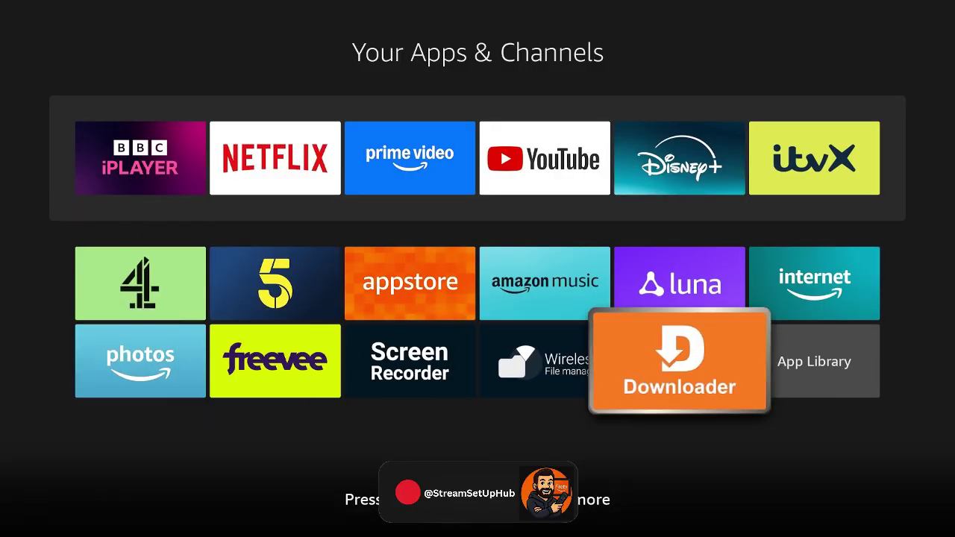
key("Return")
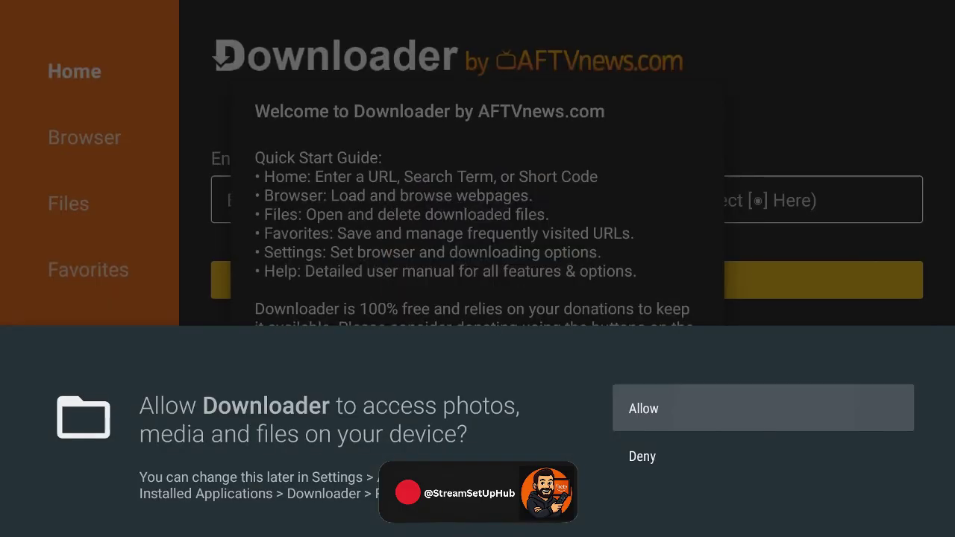
Allow Downloader to access photos, media and files, and dismiss its welcome guide.
key("Return")
key("Return")
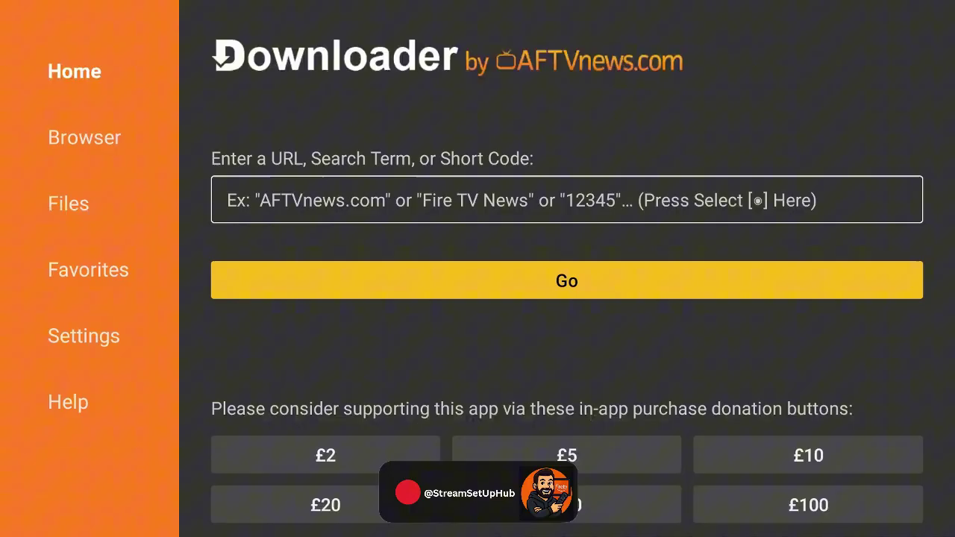
Open the URL, search term or short code field for text entry and clear the stray "a" from it.
key("Up")
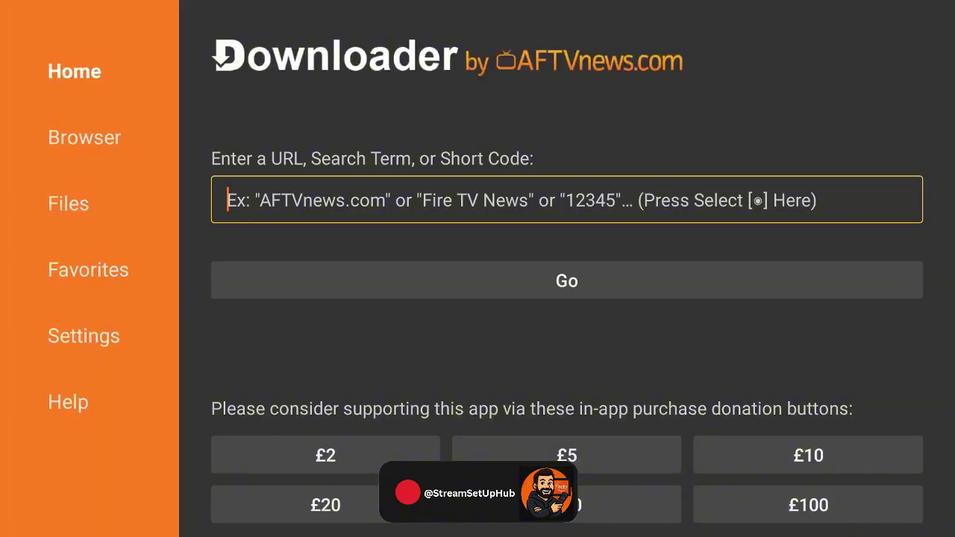
type("a")
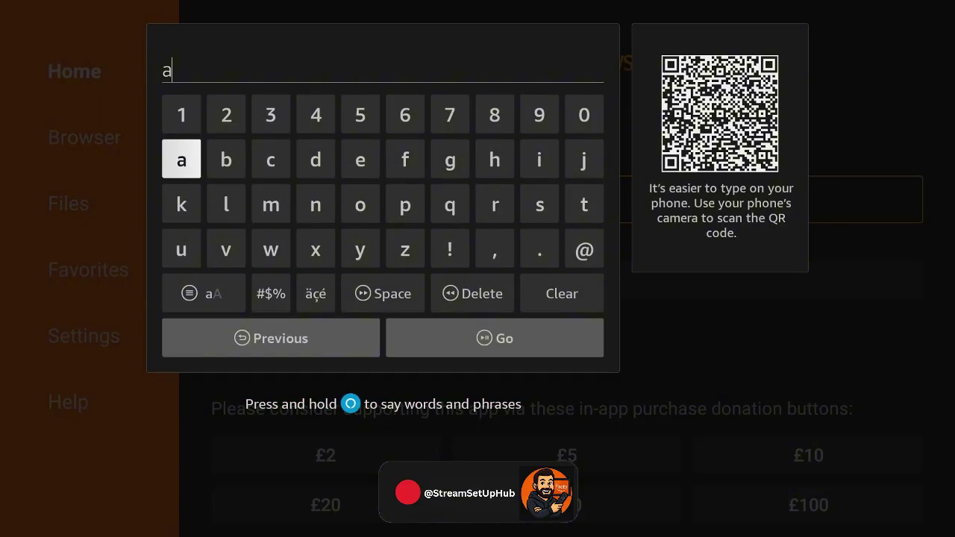
key("Down")
key("Down")
key("Down")
key("Right")
key("Right")
key("Right")
key("Right")
key("Return")
Enter the short code 119368 in Downloader's address field.
key("Up")
key("Up")
key("Up")
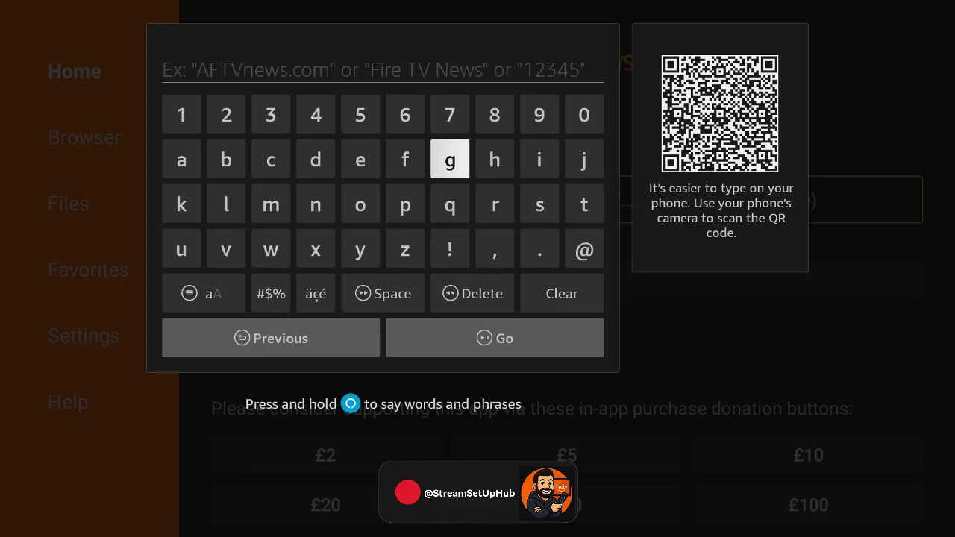
key("Left")
key("Left")
key("Left")
key("Left")
key("Left")
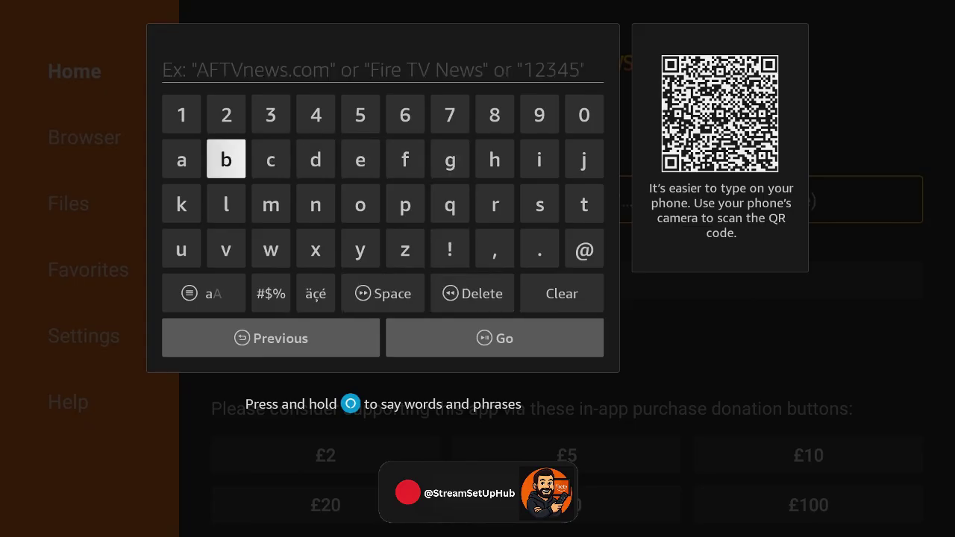
key("Left")
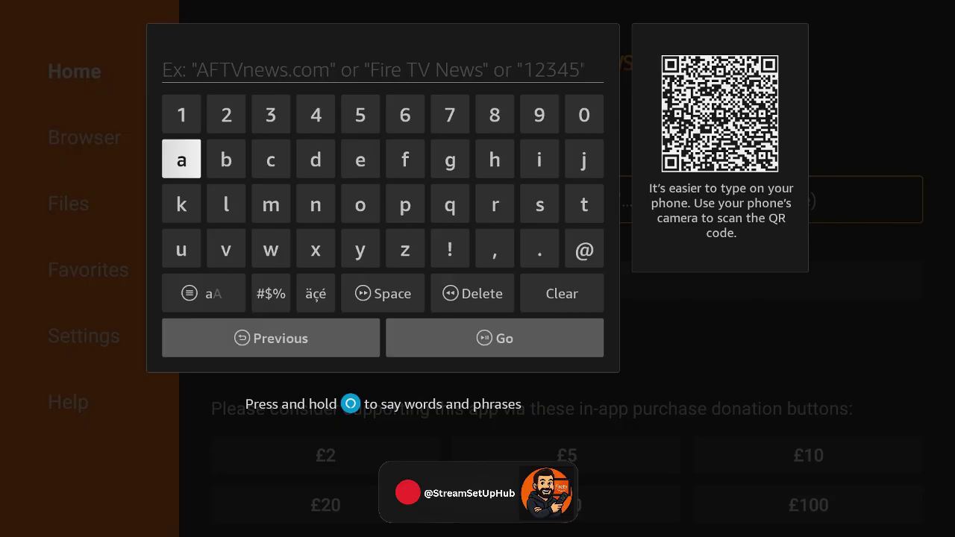
key("Right")
key("Right")
key("Up")
key("Left")
key("Left")
key("Return")
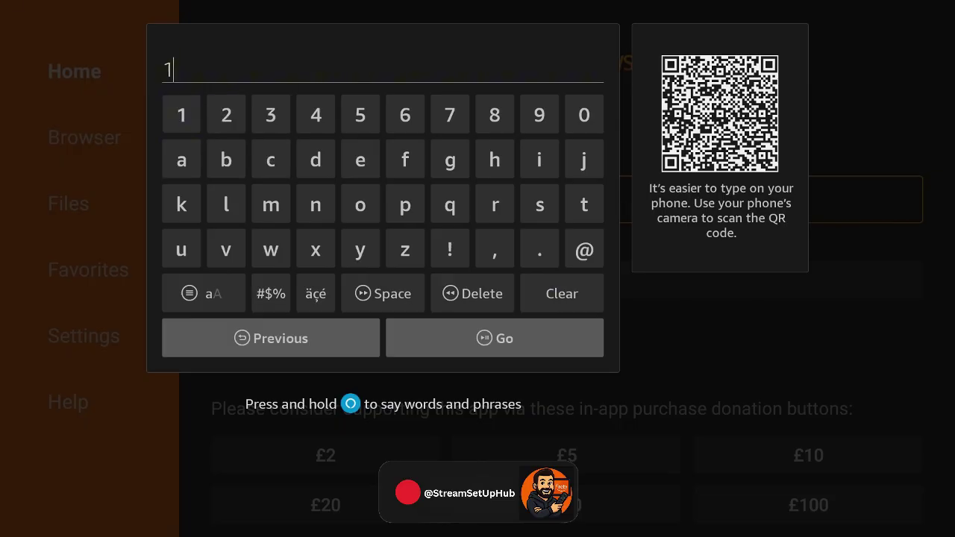
key("Return")
key("Right")
key("Right")
key("Right")
key("Right")
key("Right")
key("Right")
key("Right")
key("Right")
key("Return")
key("Right")
key("Right")
key("Right")
key("Right")
key("Return")
key("Right")
key("Right")
key("Right")
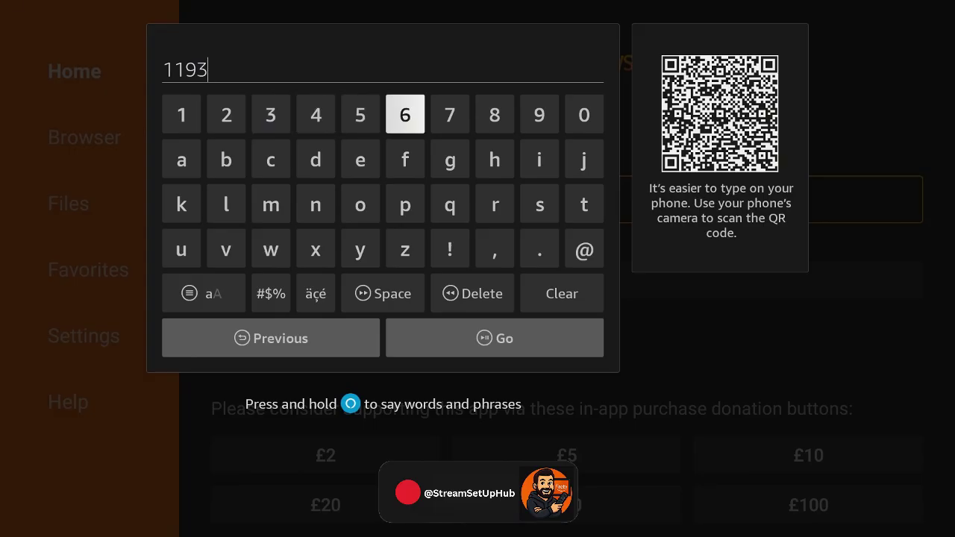
key("Return")
key("Right")
key("Right")
key("Return")
Load the download page for the entered code and accept its privacy consent notice.
key("Down")
key("Down")
key("Down")
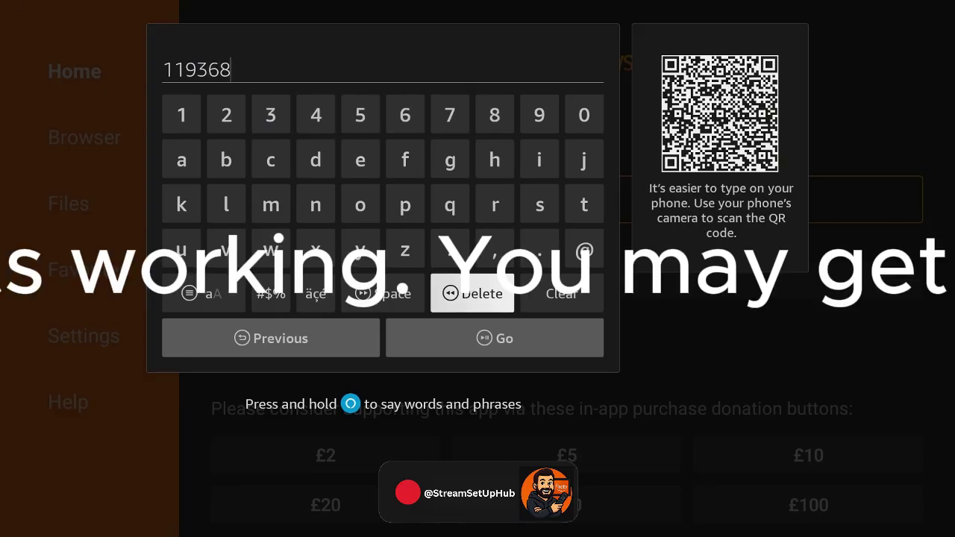
key("Down")
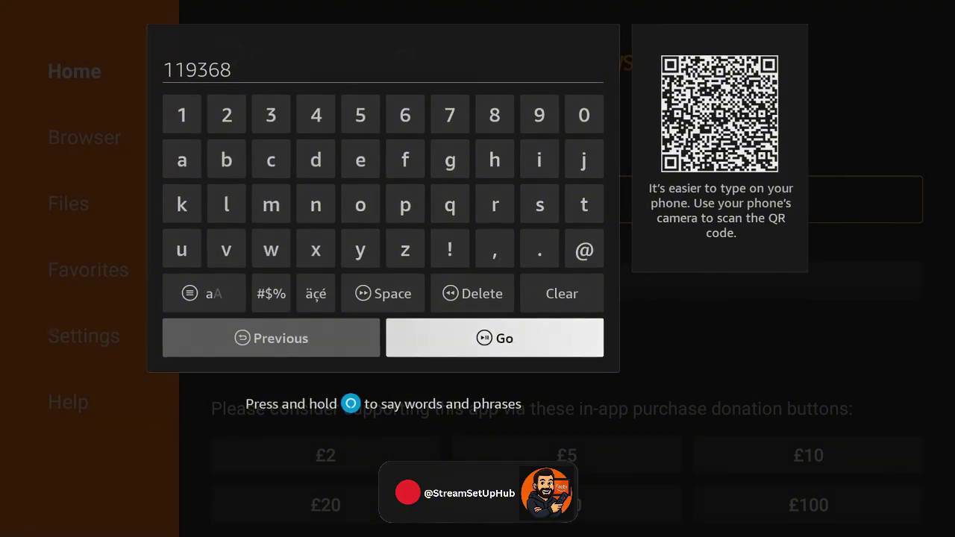
key("Return")
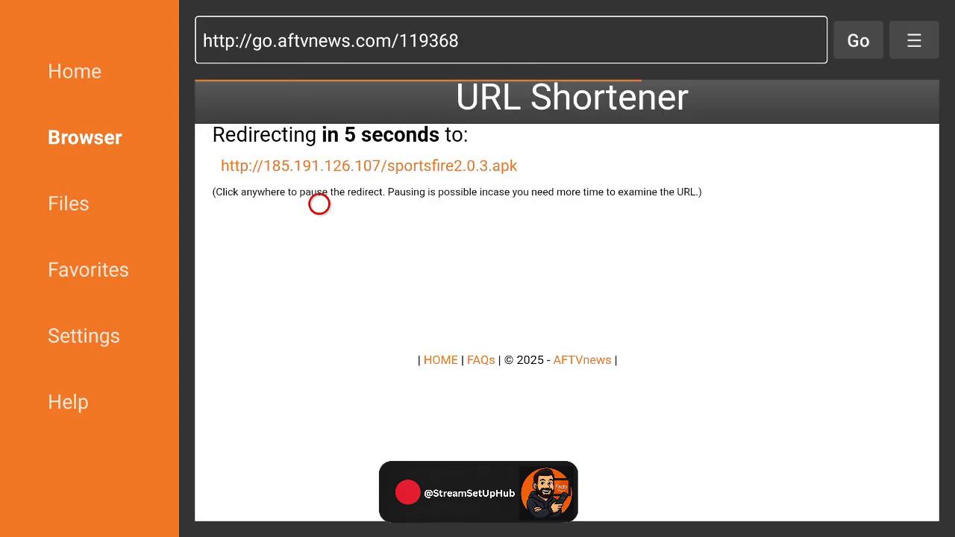
left_click(319, 204)
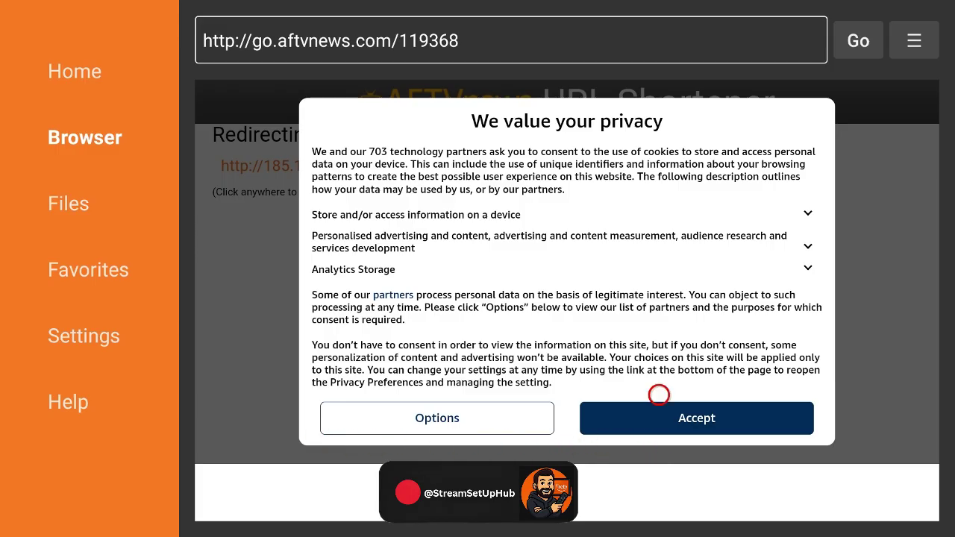
left_click(658, 420)
left_click(659, 420)
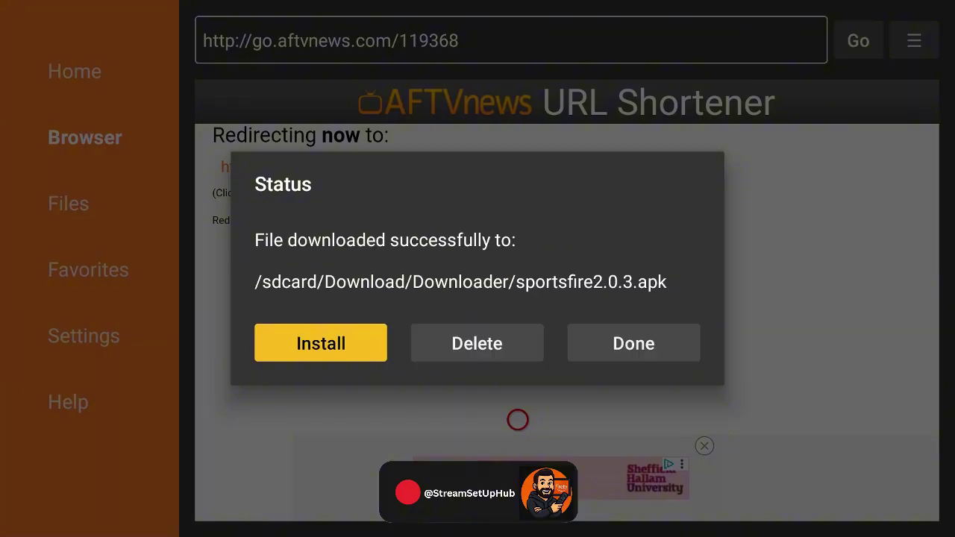
Install the Sportsfire application from the downloaded file and close the installer without opening the app.
key("Return")
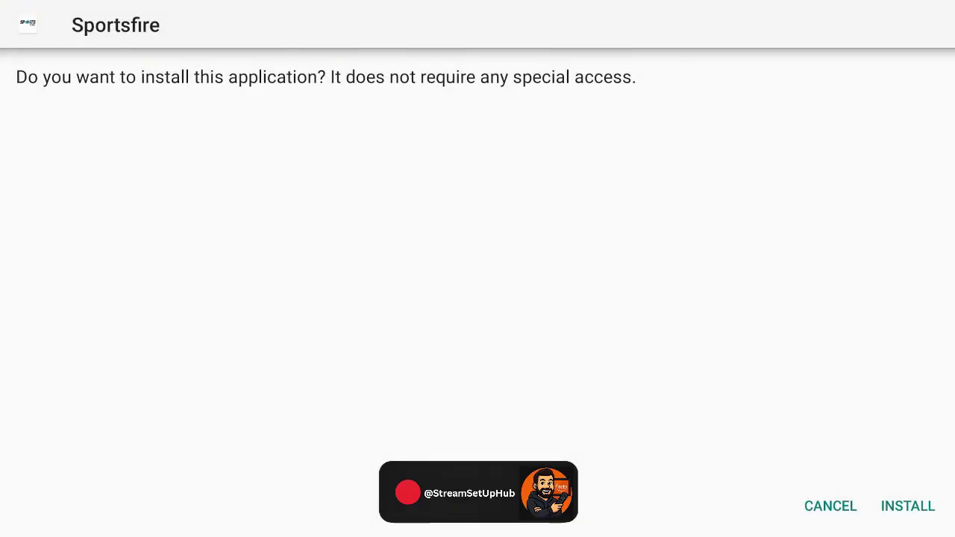
key("Right")
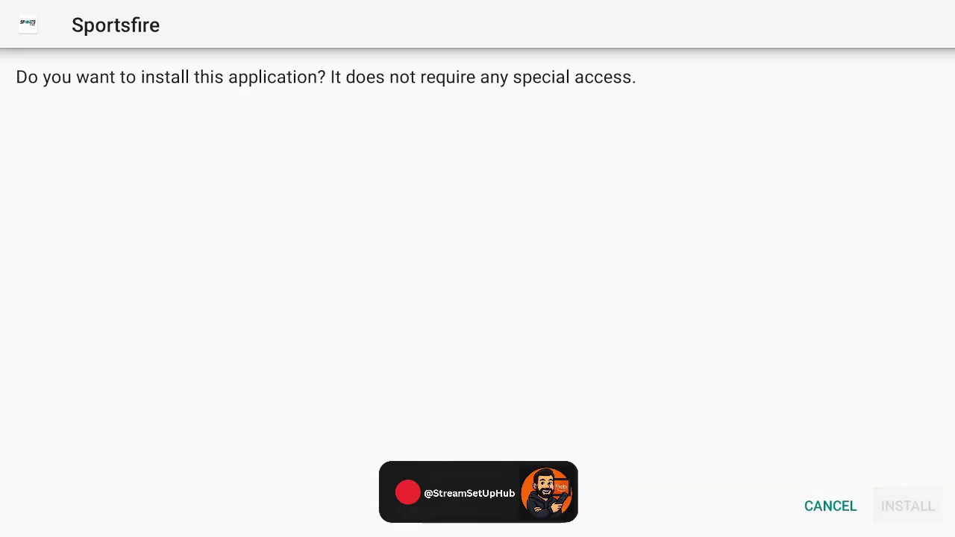
key("Return")
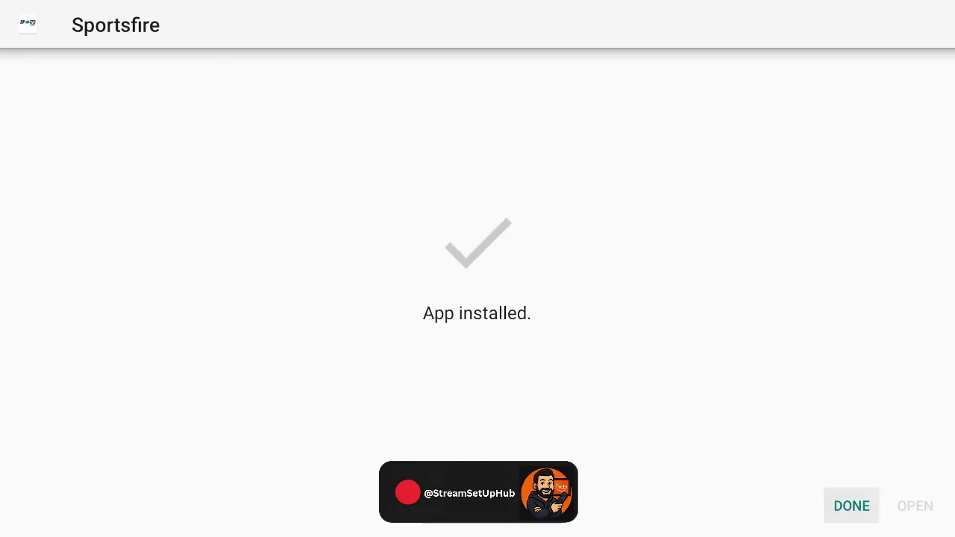
key("Return")
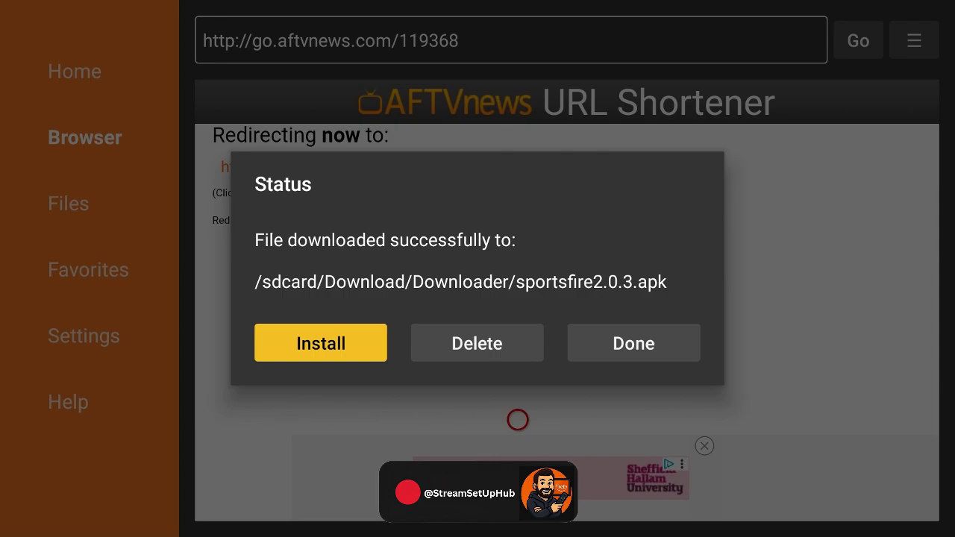
Delete the downloaded sportsfire2.0.3.apk installer file and confirm its removal.
key("Right")
key("Return")
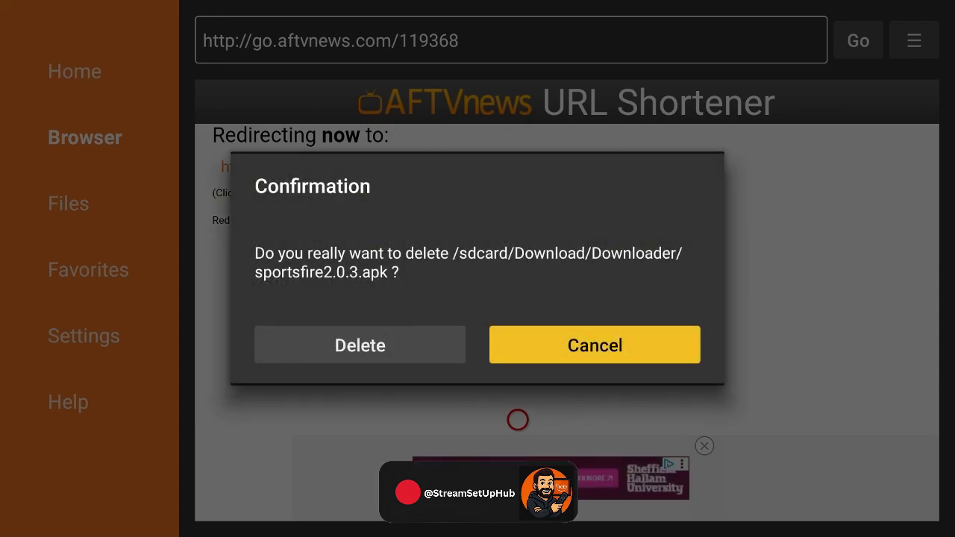
key("Left")
key("Return")
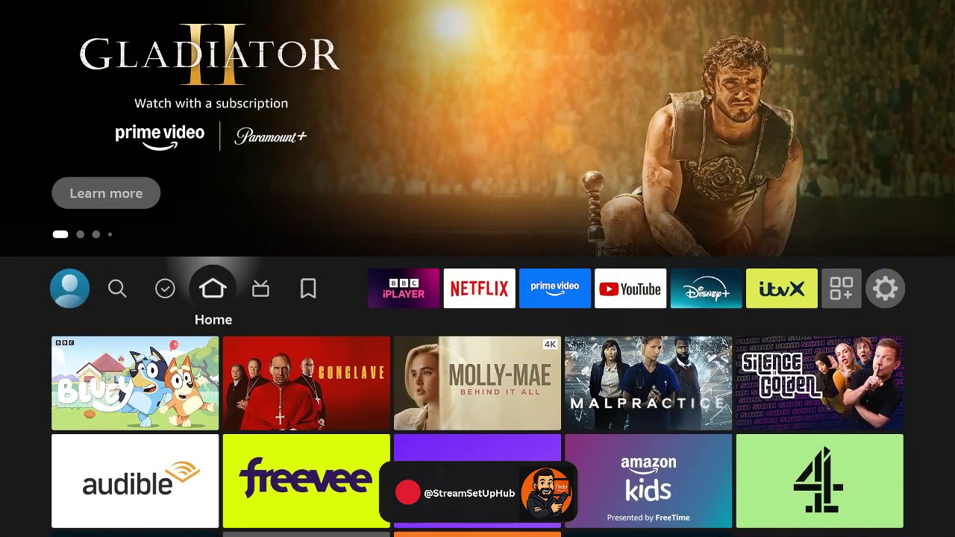
Open Your Apps & Channels from the Fire TV home screen.
key("Right")
key("Left")
key("Left")
key("Left")
key("Left")
key("Left")
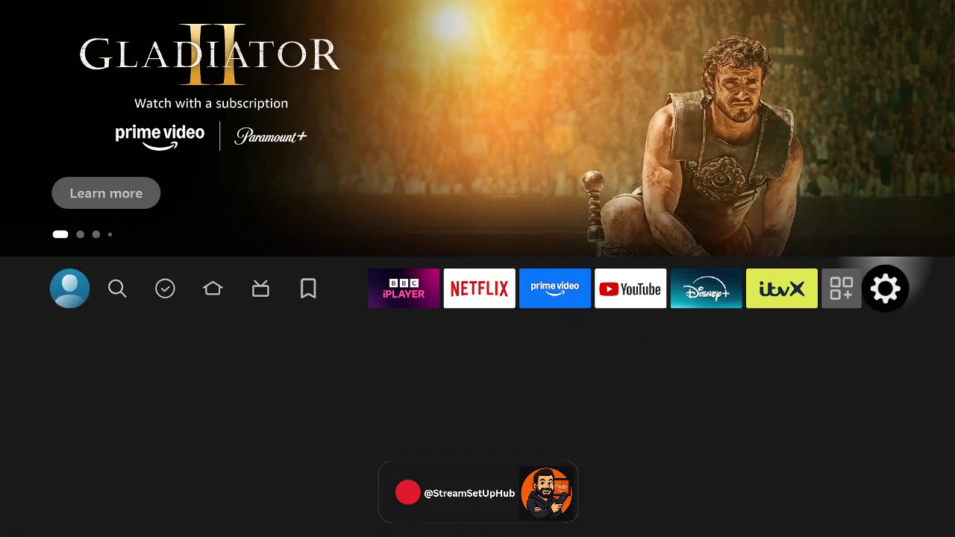
key("Left")
key("Return")
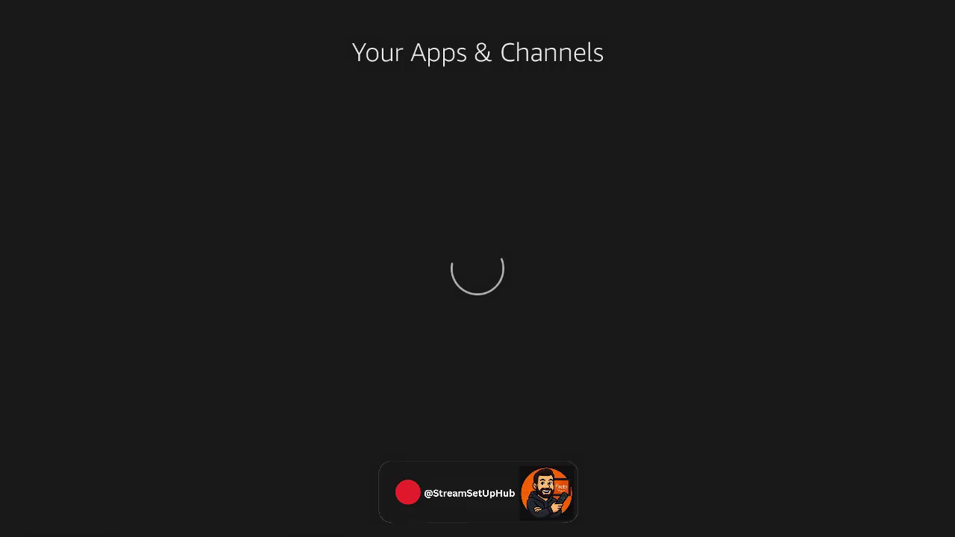
Move the Sportsfire app to the front of Your Apps & Channels.
key("Down")
key("Down")
key("Right")
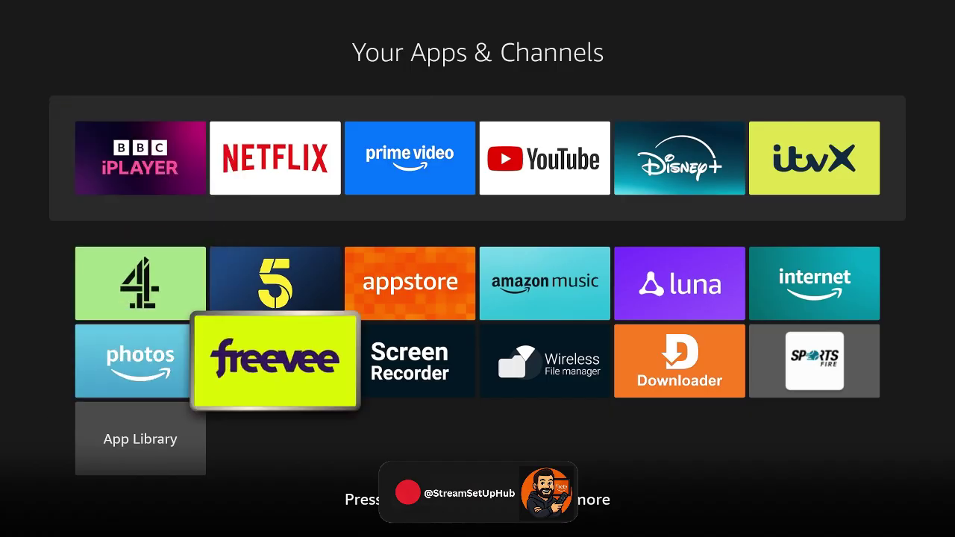
key("Right")
key("Right")
key("Right")
key("Right")
key("Menu")
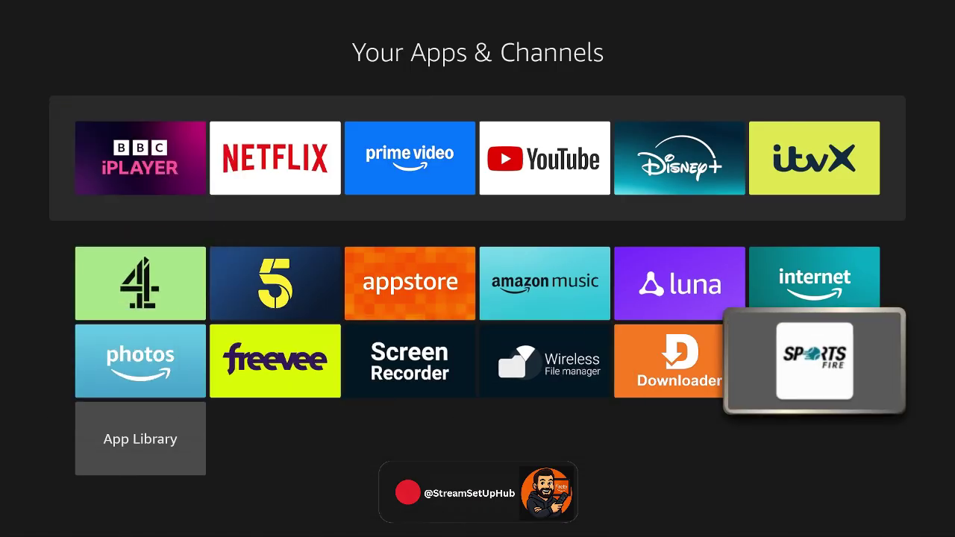
key("Down")
key("Return")
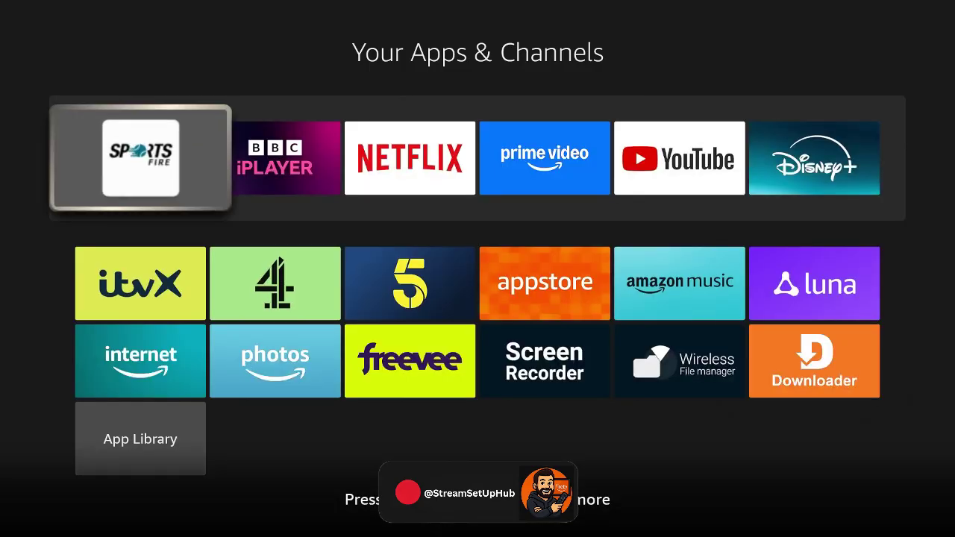
Return to the home screen and launch Sportsfire from the pinned apps.
key("Home")
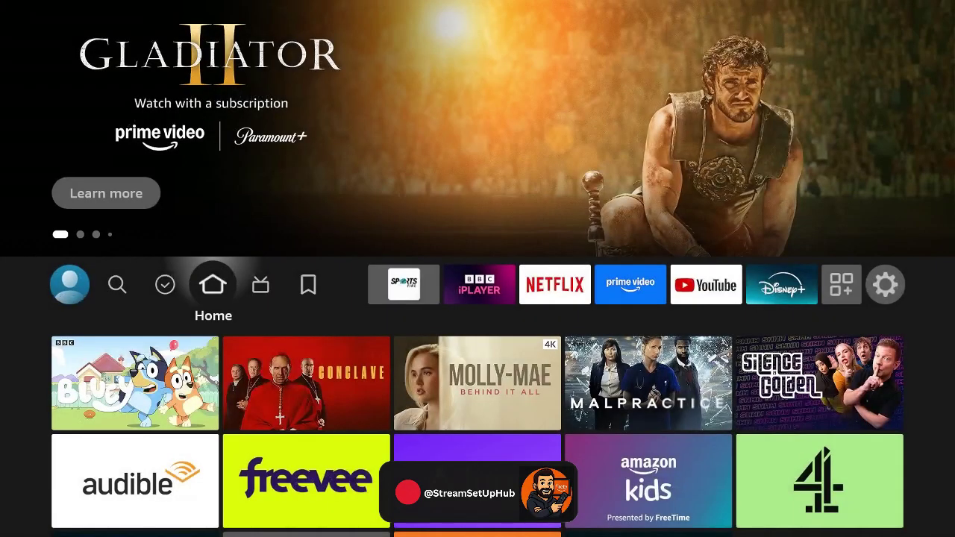
key("Right")
key("Right")
key("Right")
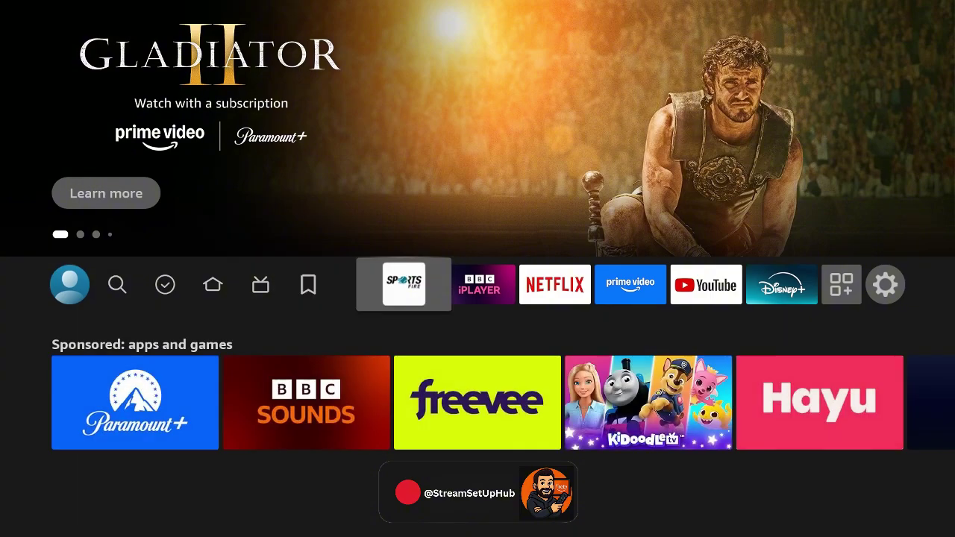
key("Return")
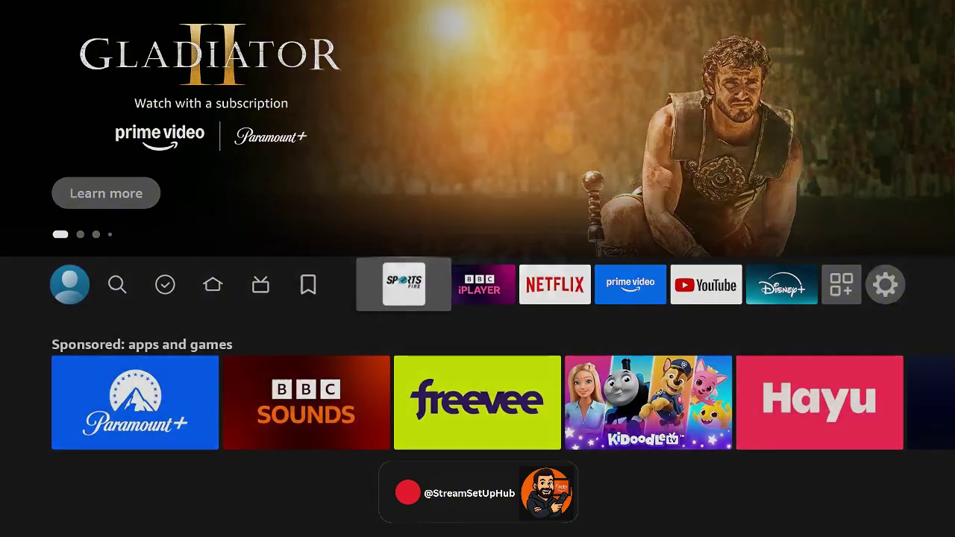